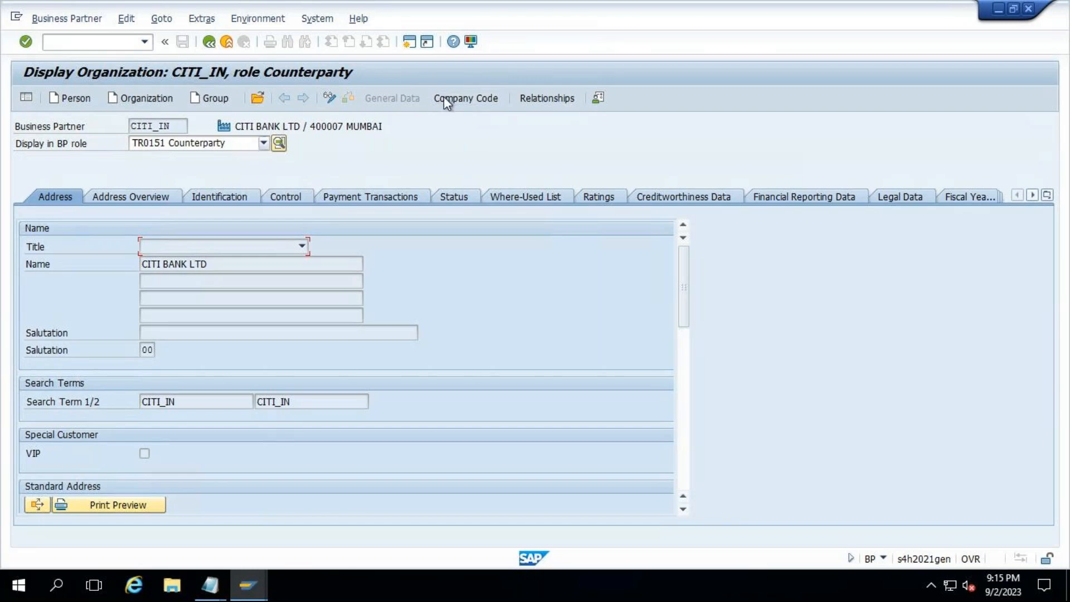
- Switch to the company code data of counterparty CITI_IN and try company codes TR03 and TR02
click(596, 206)
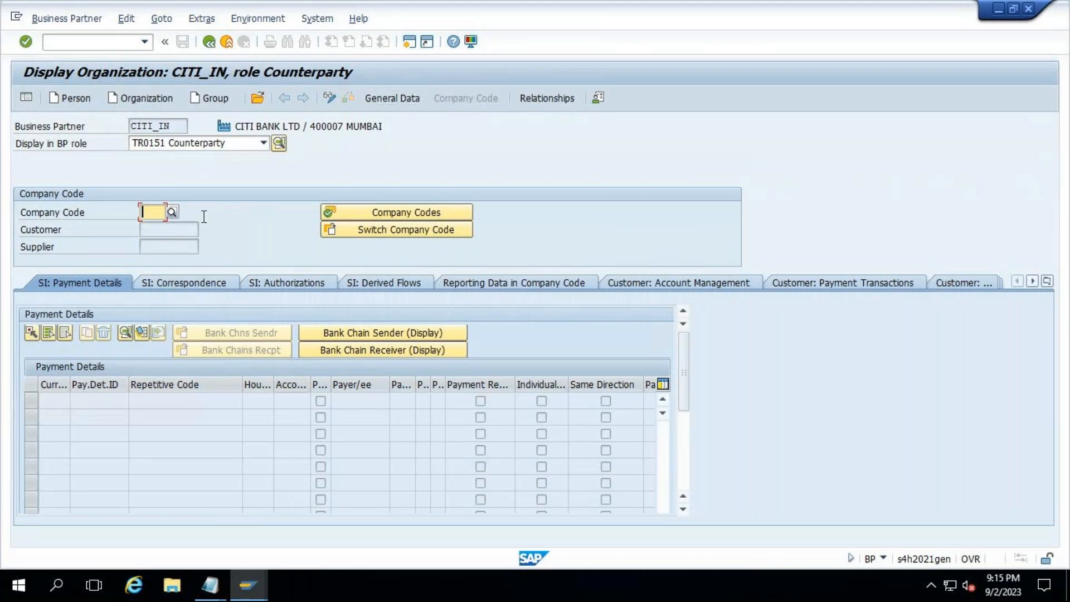
text(TR03)
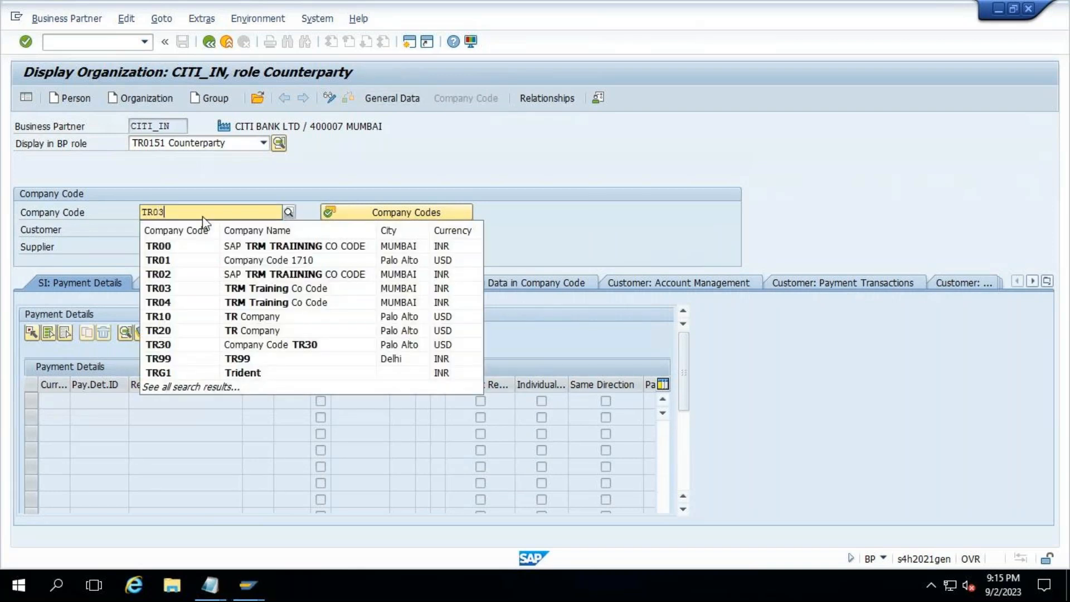
key(Return)
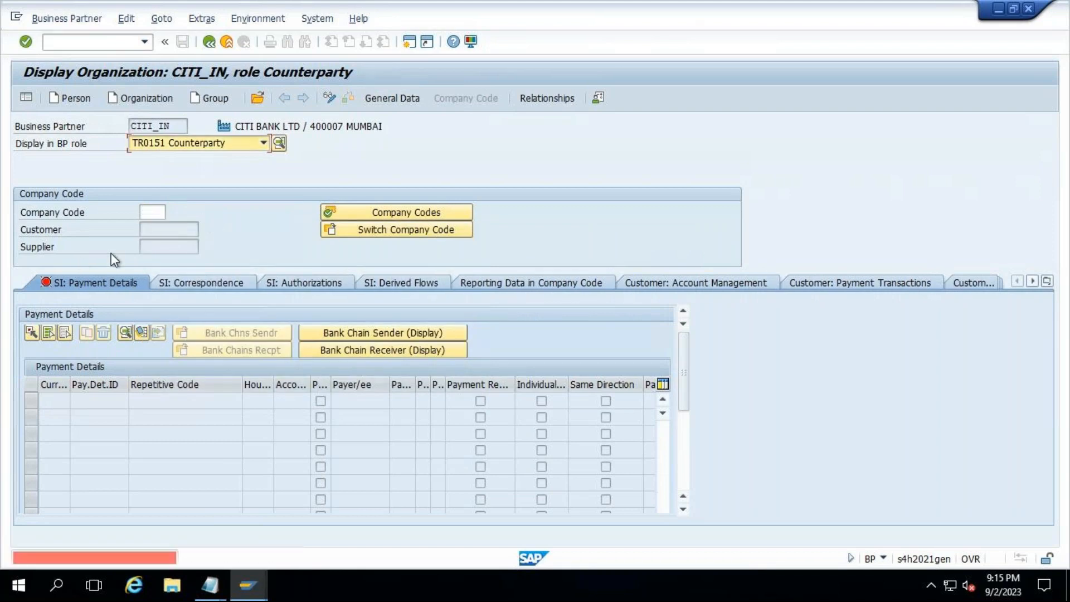
click(156, 214)
text(TR0)
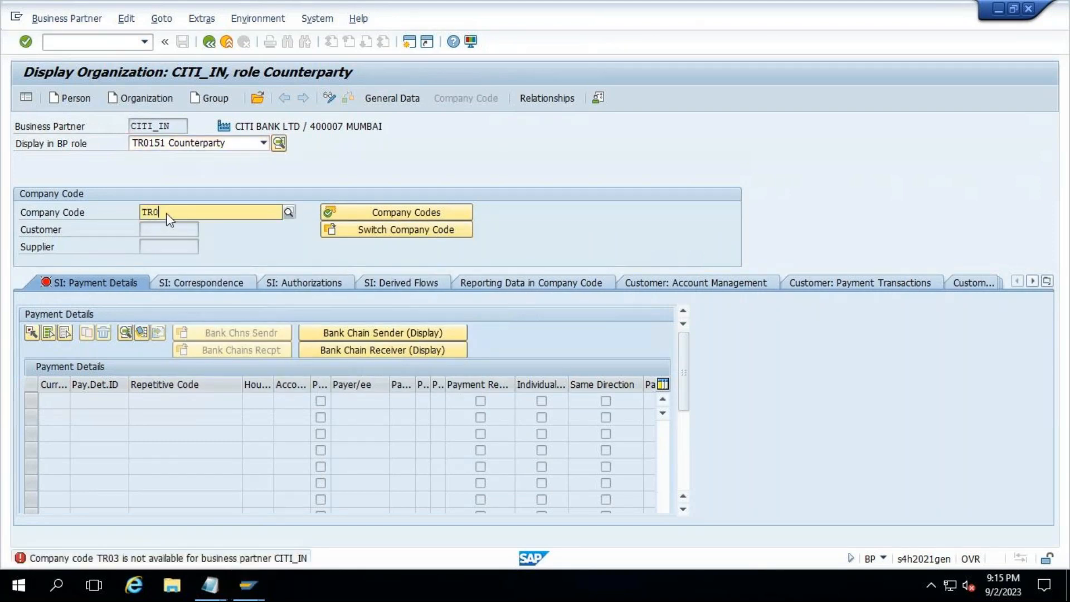
text(2)
key(Return)
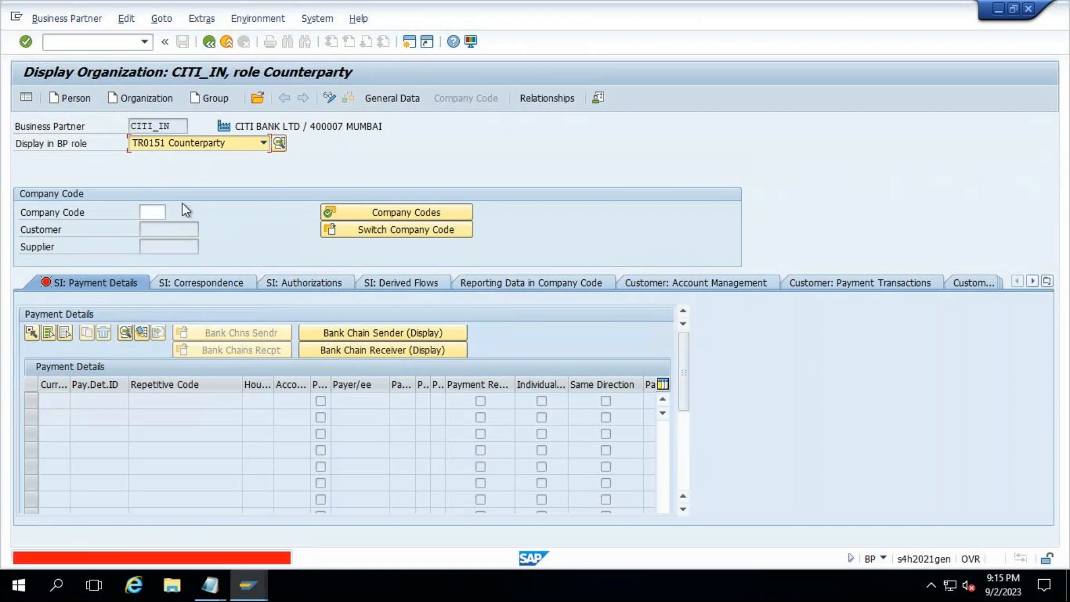
- Adopt company code TRP1 from the partner's list of company codes and view its standing instruction payment details
click(378, 210)
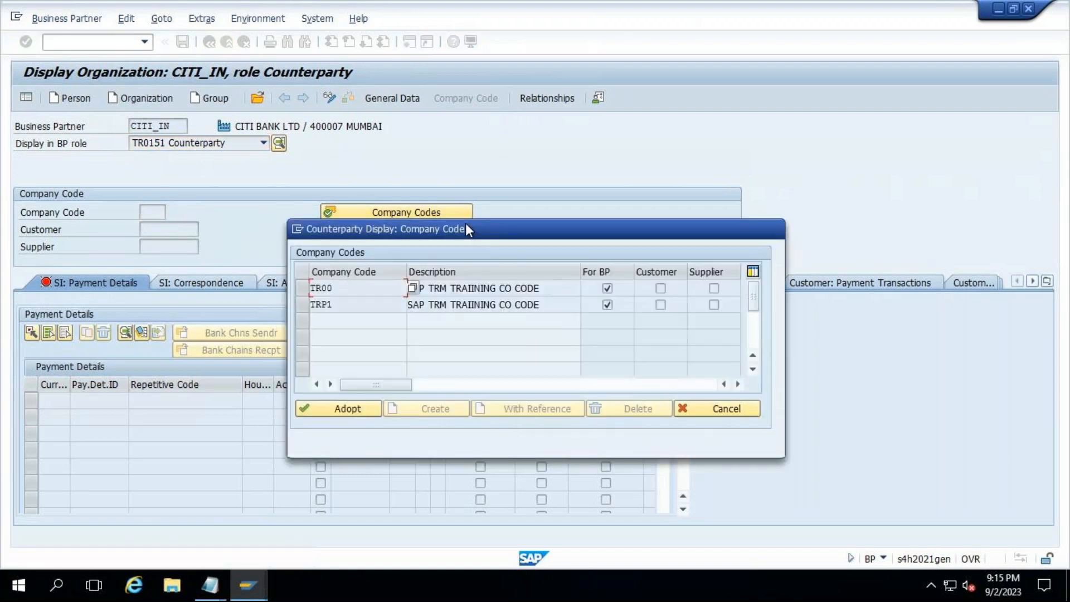
click(303, 288)
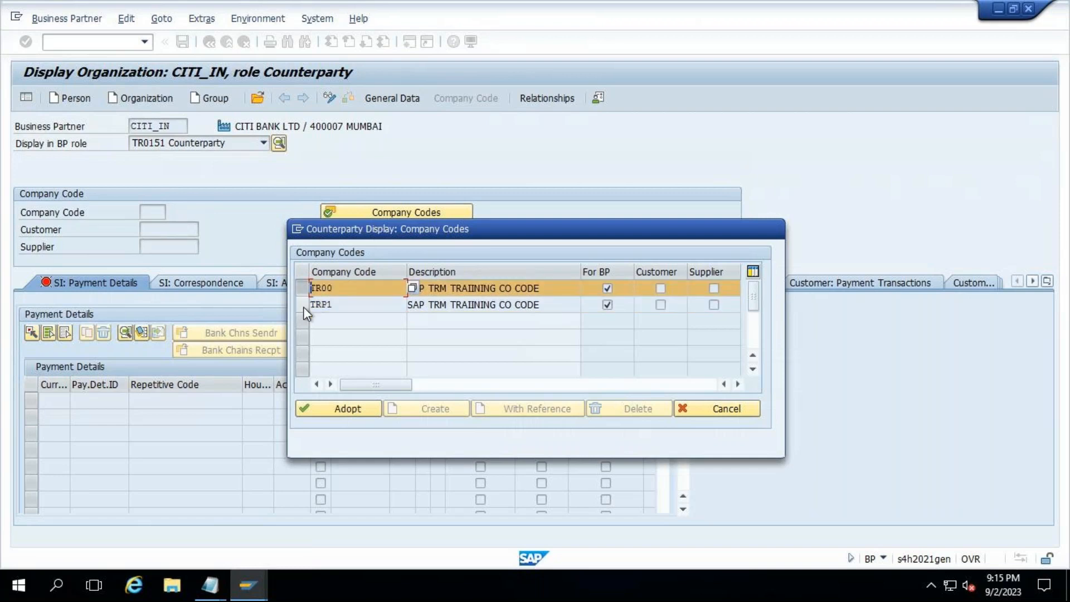
click(303, 305)
click(340, 413)
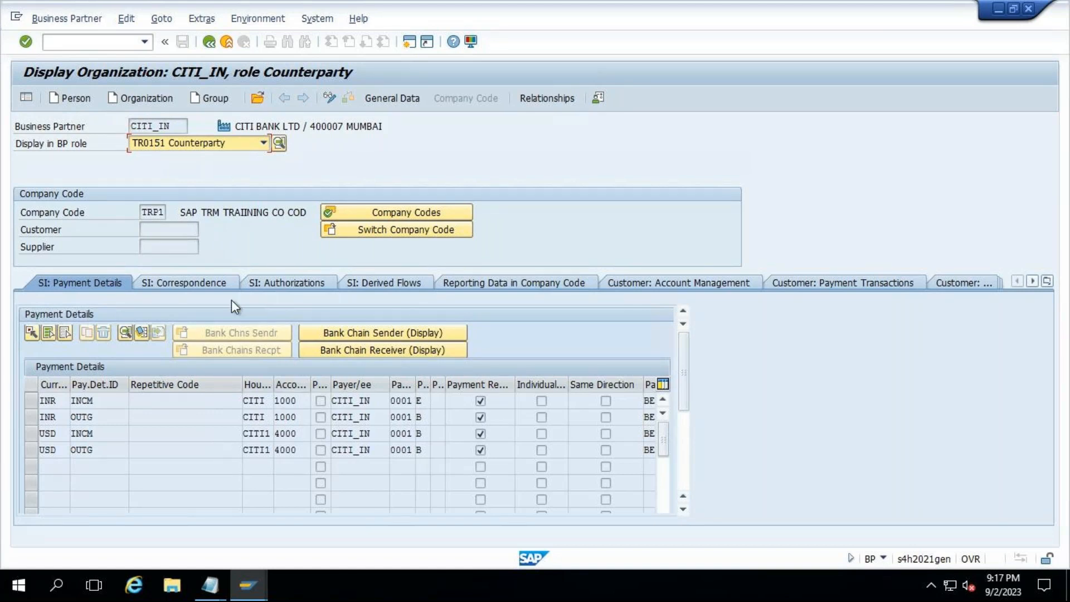
click(200, 281)
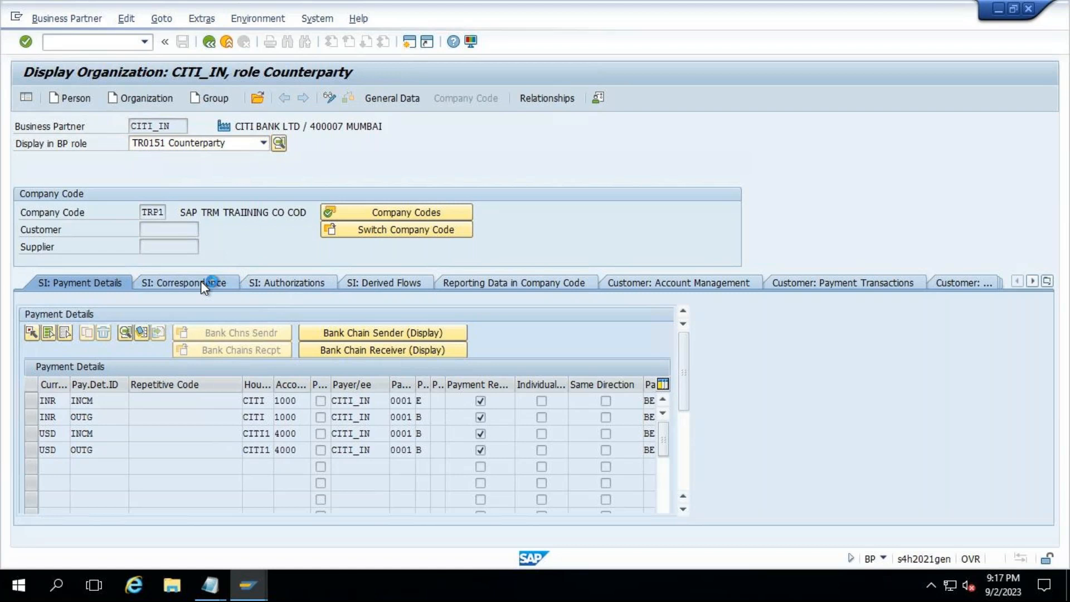
click(81, 283)
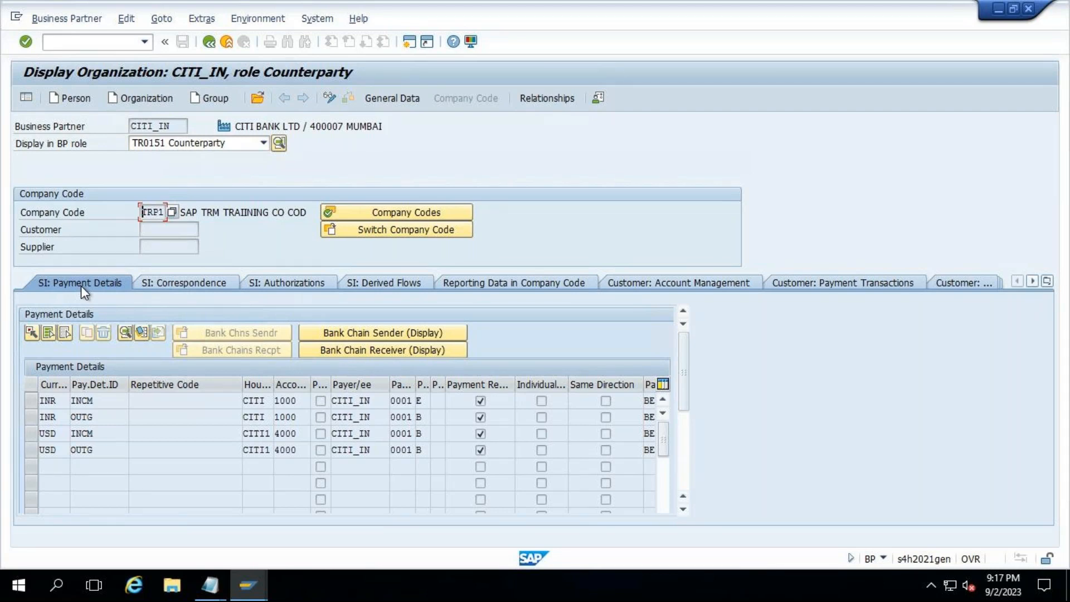
- Examine the fixed-term deposit product types under Money Market in the standing instruction authorizations
click(287, 281)
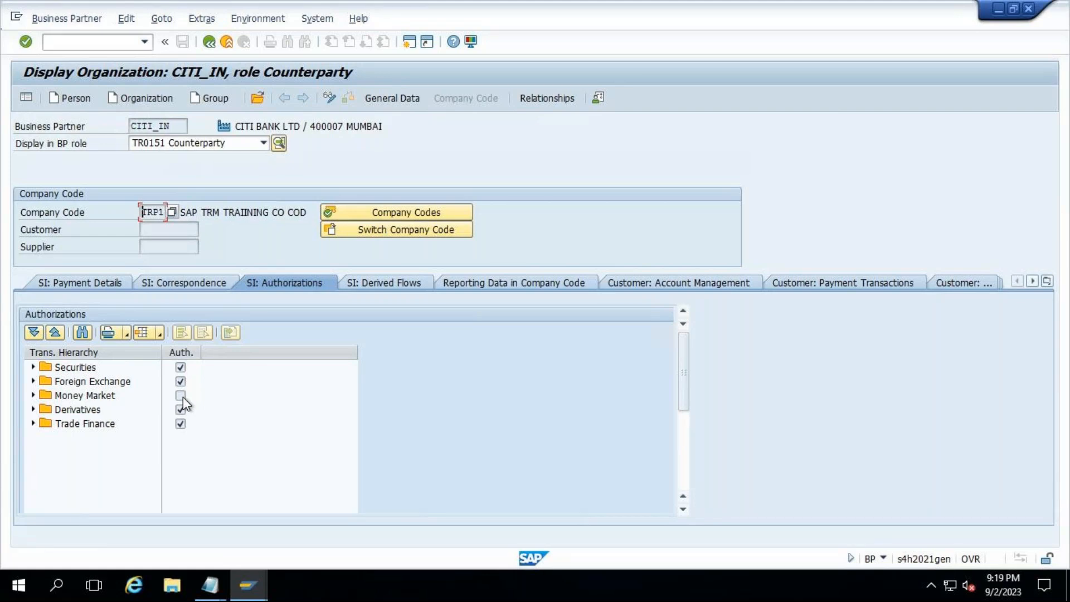
click(33, 395)
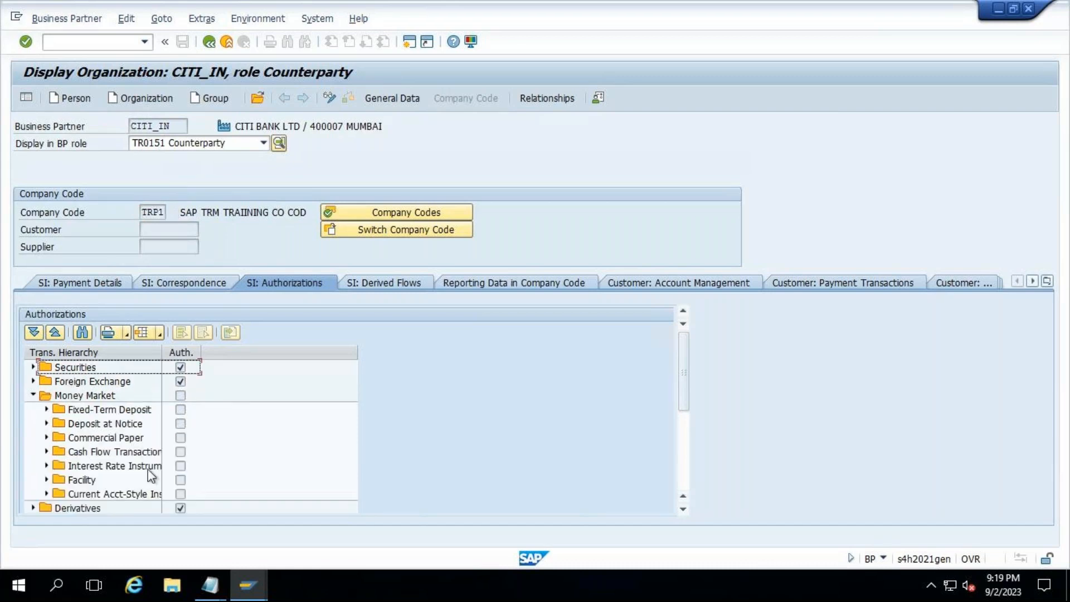
click(47, 410)
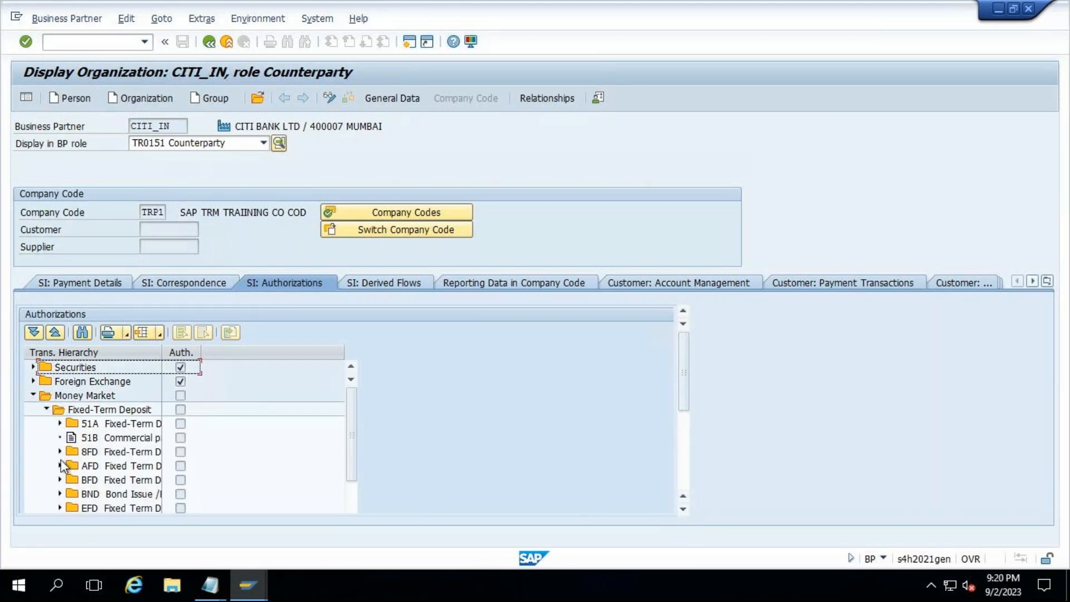
scroll(70, 458, down, 2)
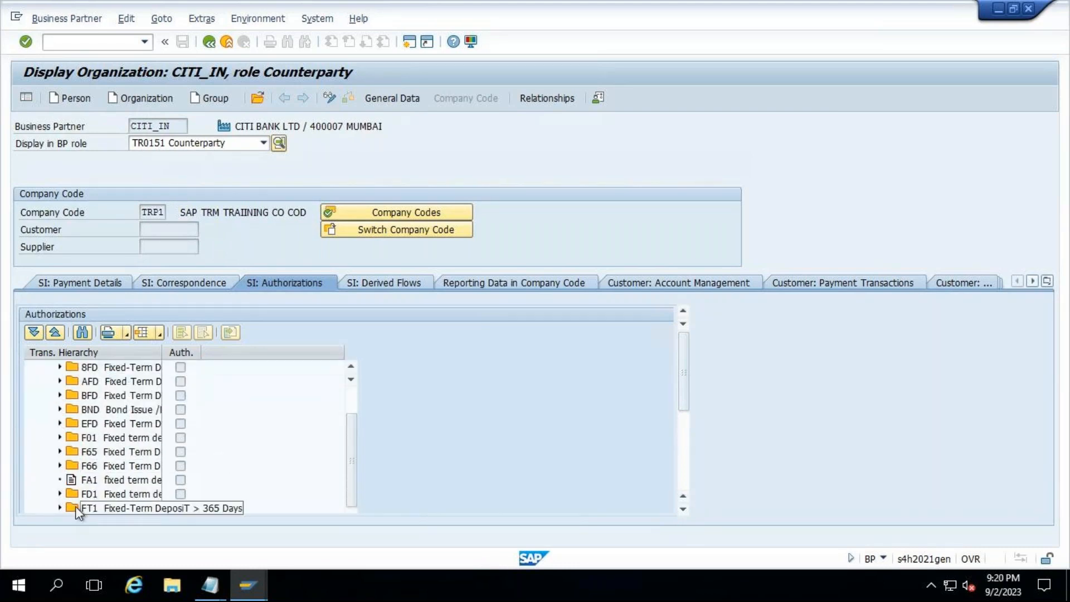
scroll(142, 489, down, 1)
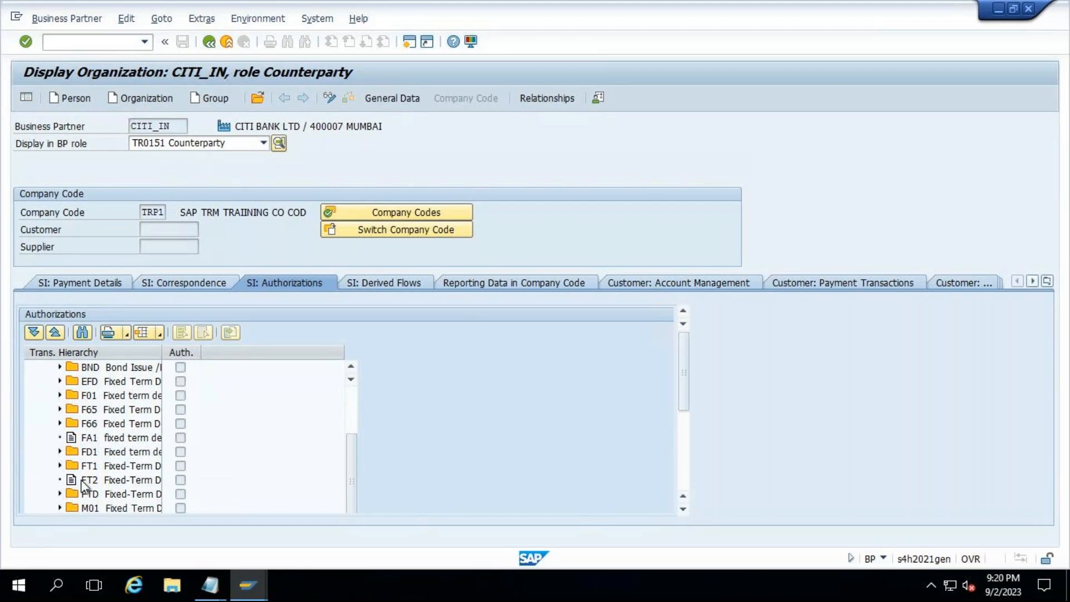
scroll(122, 462, up, 2)
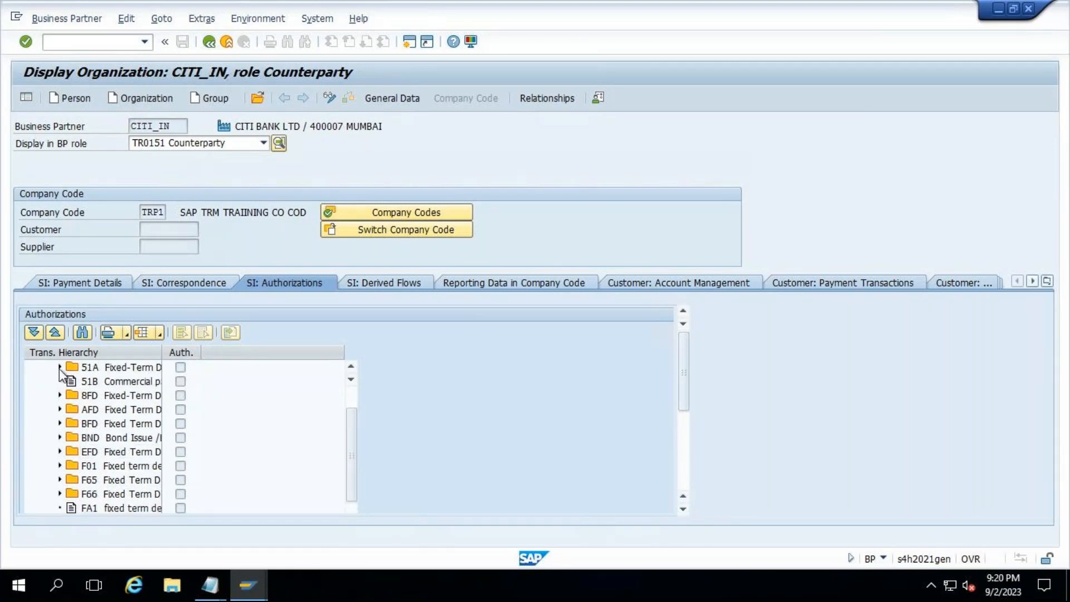
- Switch the partner to change mode and remove the authorizations for Securities, Foreign Exchange, Derivatives and Trade Finance
click(324, 100)
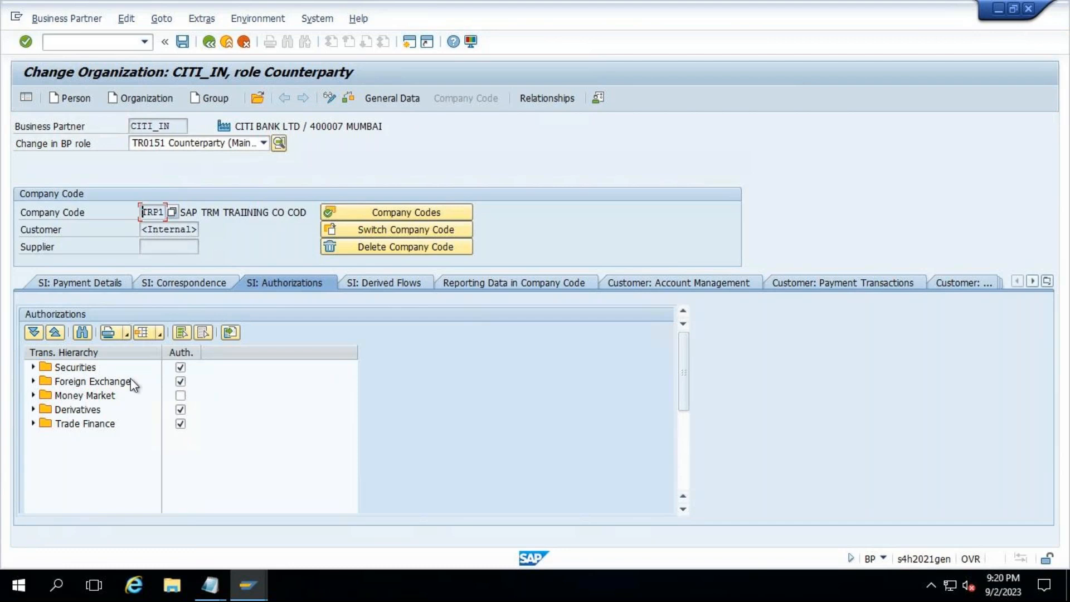
click(180, 367)
click(180, 381)
click(180, 410)
click(180, 424)
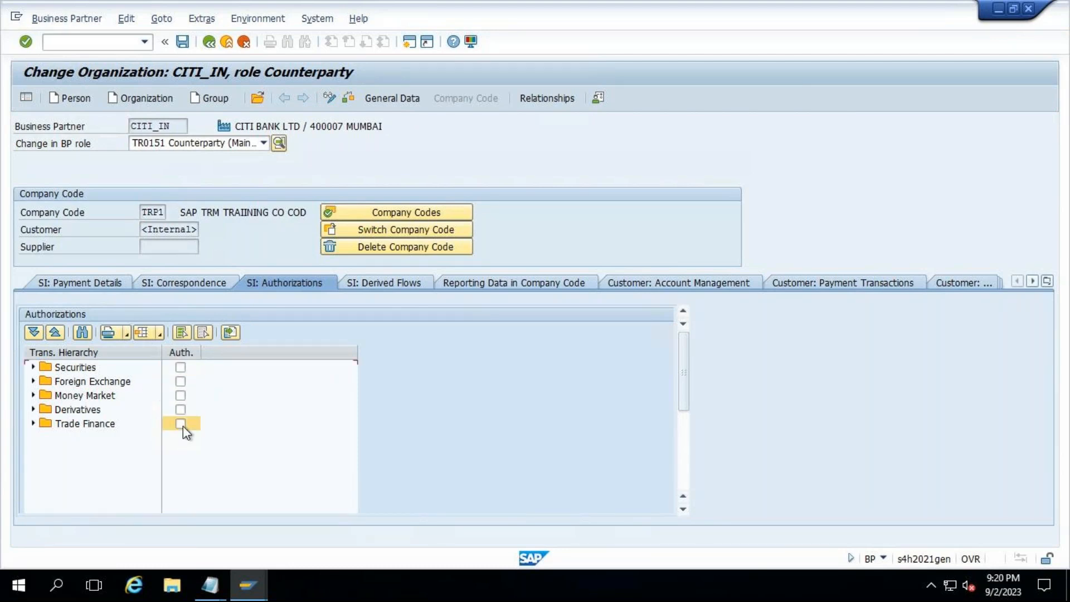
- Authorize only transaction type 100 Investment of product type 51A under Money Market, Fixed-Term Deposit
click(33, 395)
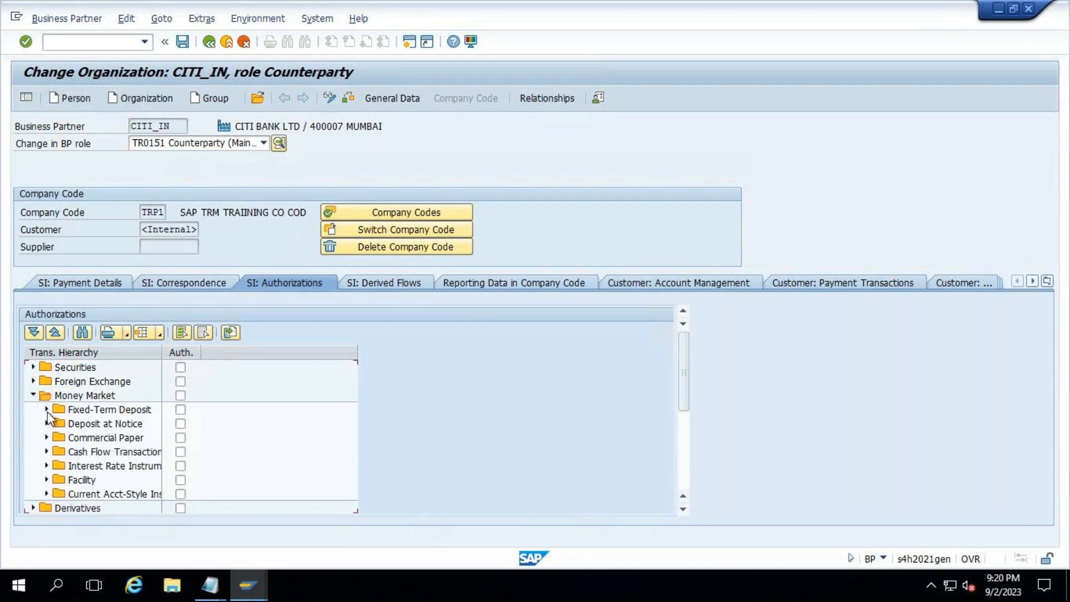
click(46, 409)
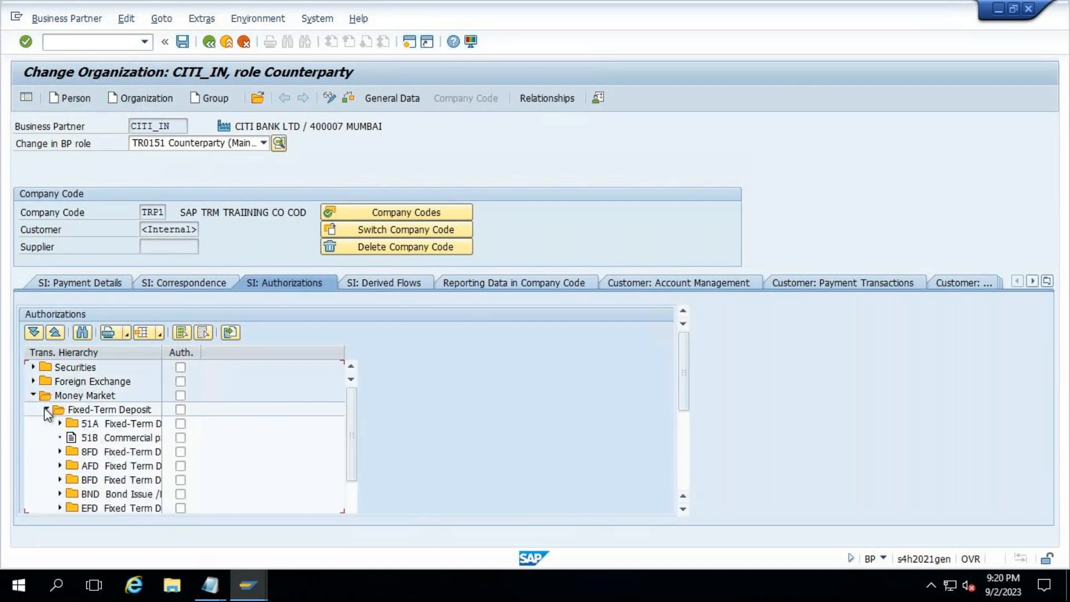
click(59, 424)
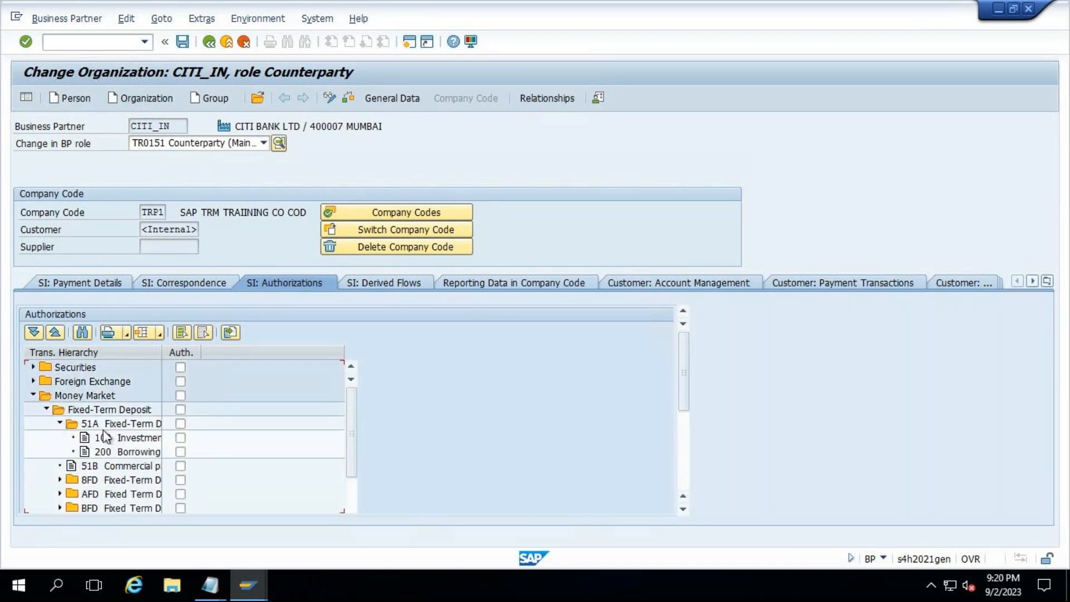
click(180, 438)
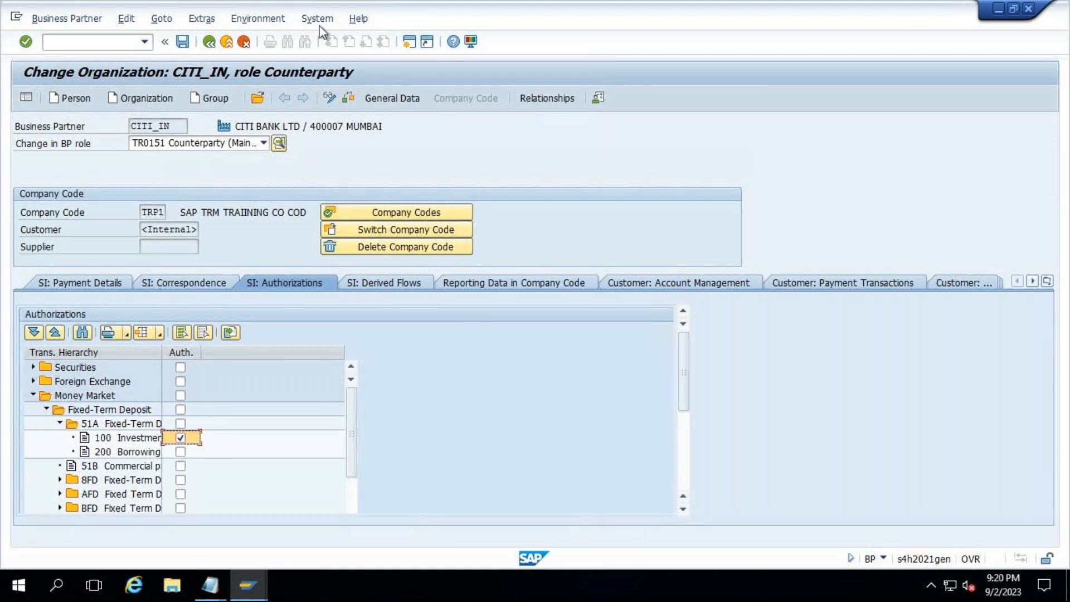
- Try to save the partner's authorization changes, and discard the edits
click(181, 42)
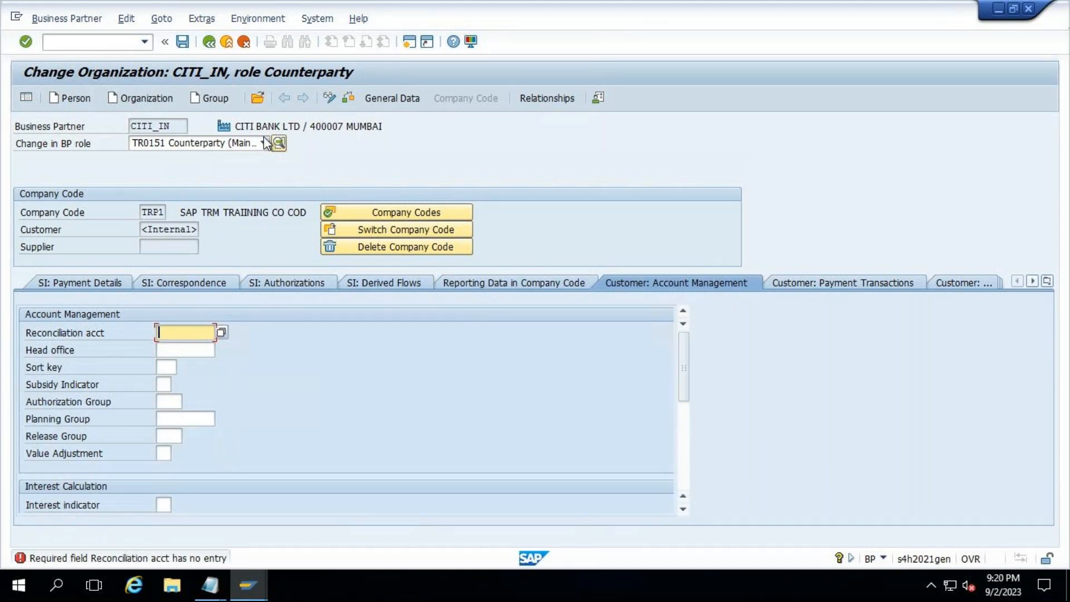
click(244, 42)
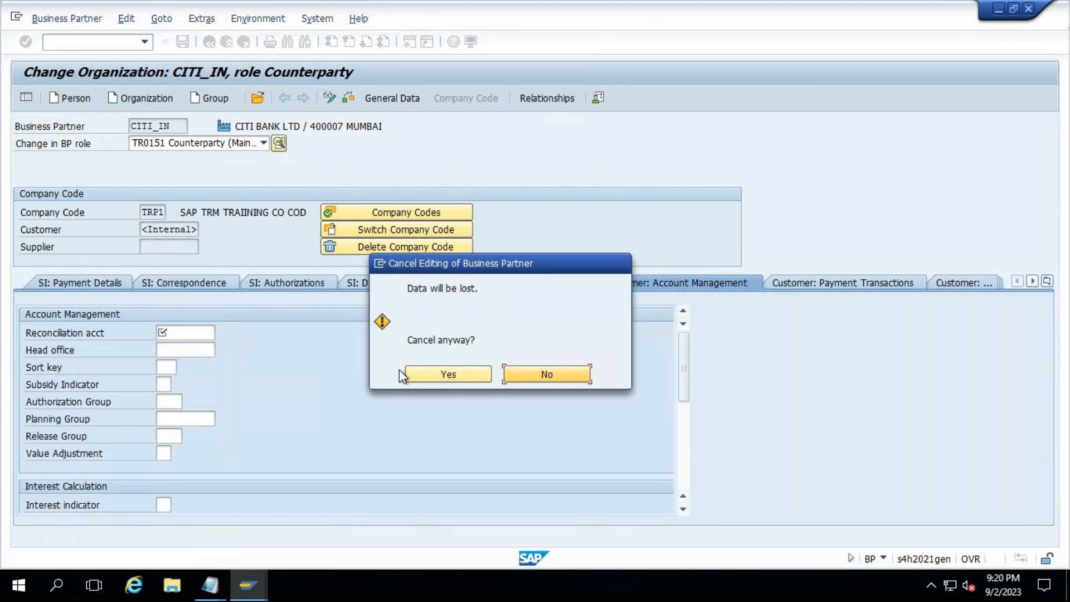
click(447, 374)
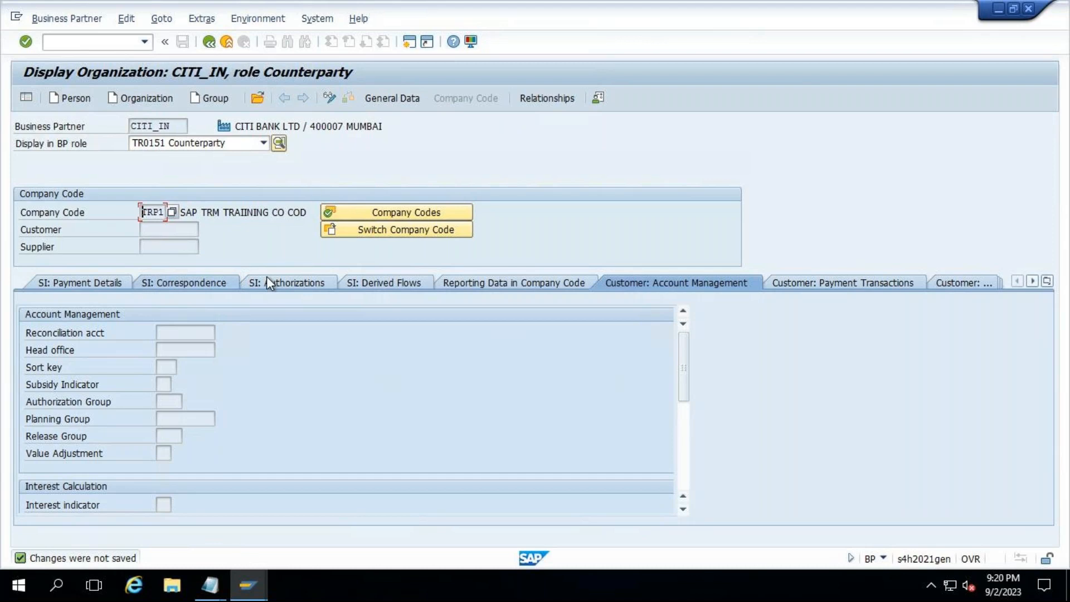
- In change mode, review the available derived flow procedures for product type 51A's transaction types, without assigning one
click(378, 282)
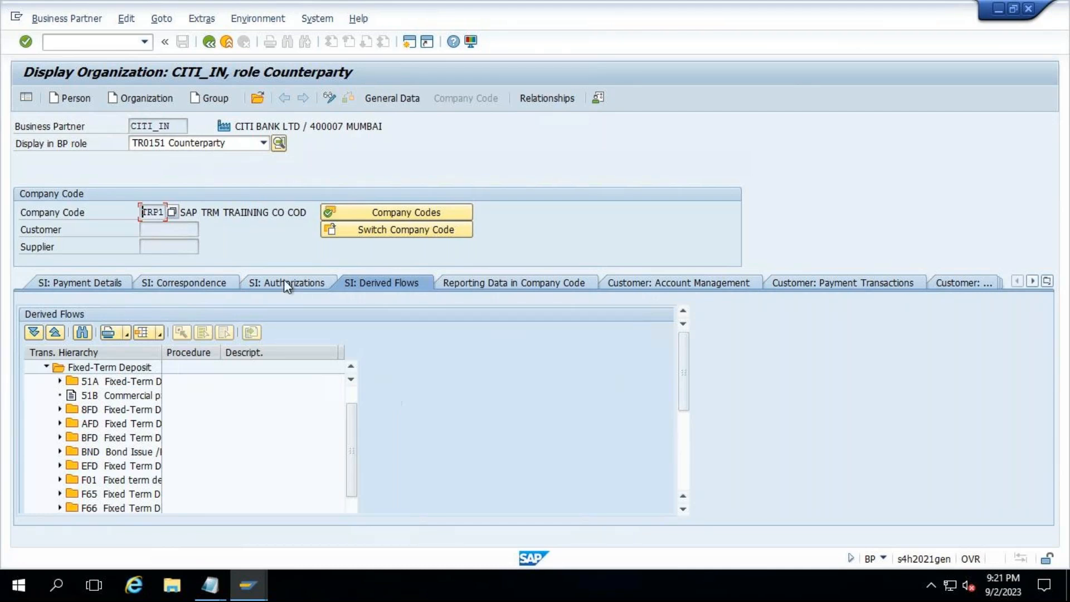
click(186, 370)
click(382, 99)
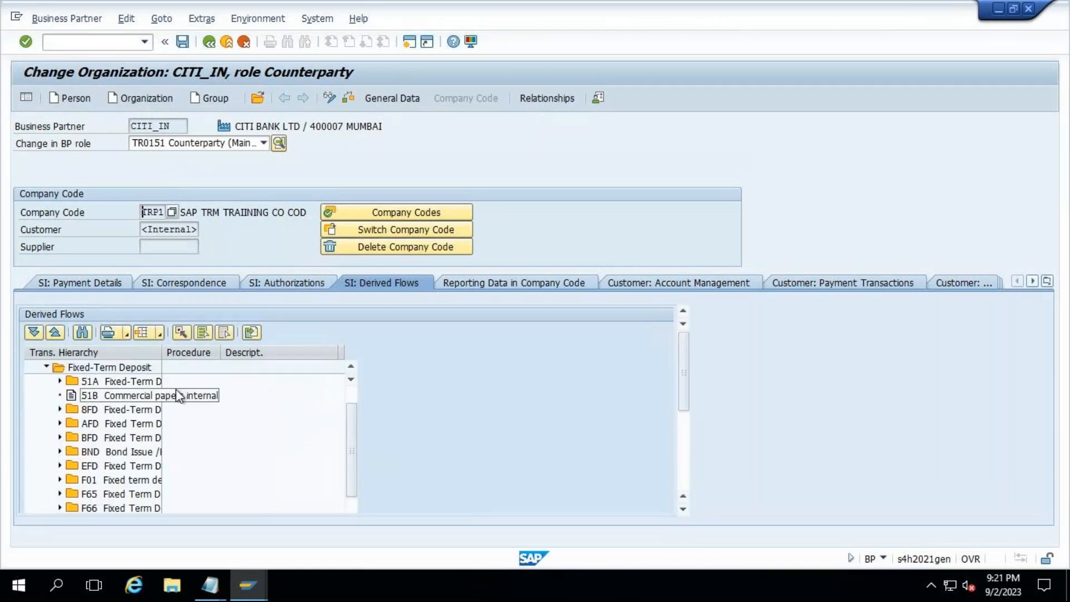
click(58, 383)
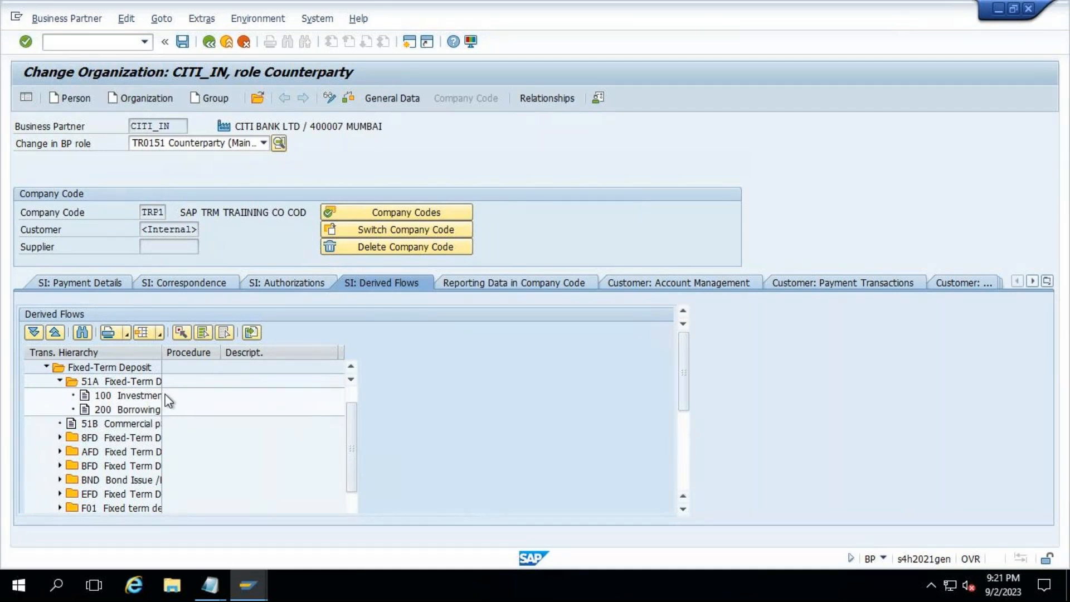
key(F4)
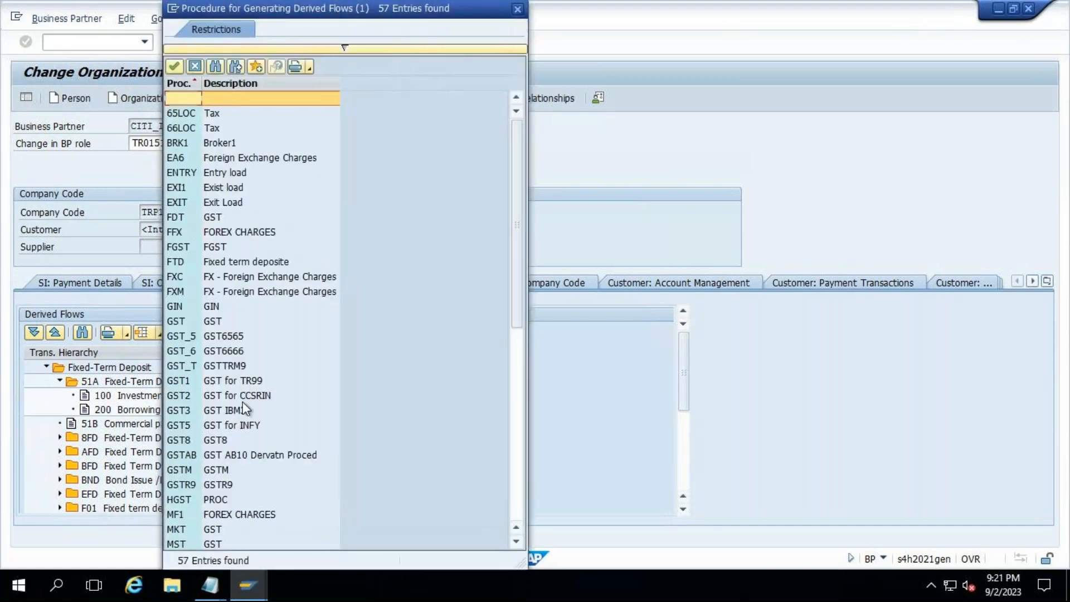
click(517, 9)
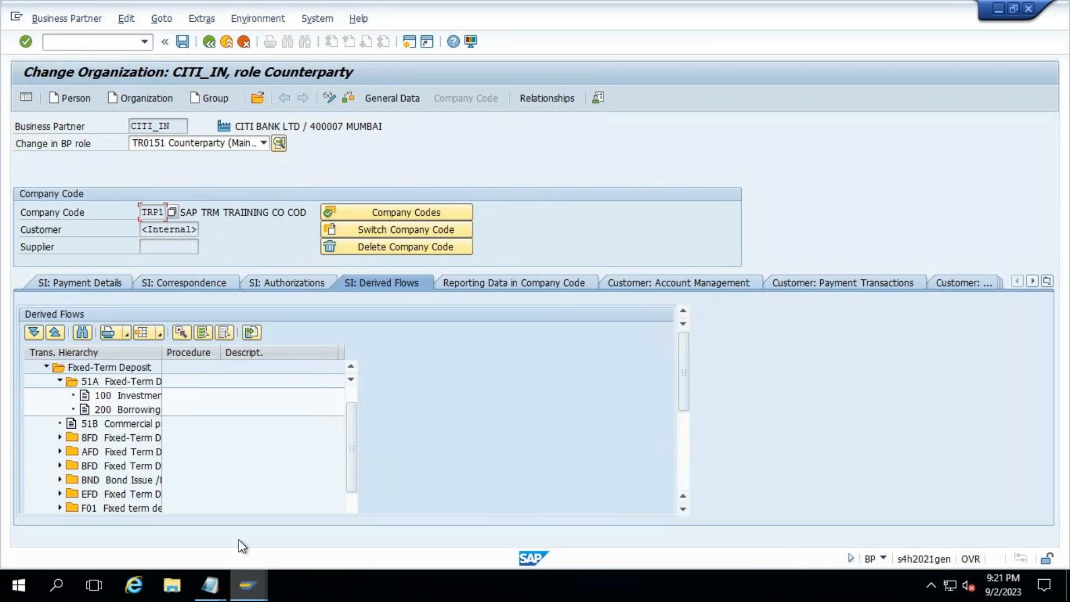
- Leave the business partner with transaction /nspro and open the SAP reference IMG
click(76, 49)
key(Return)
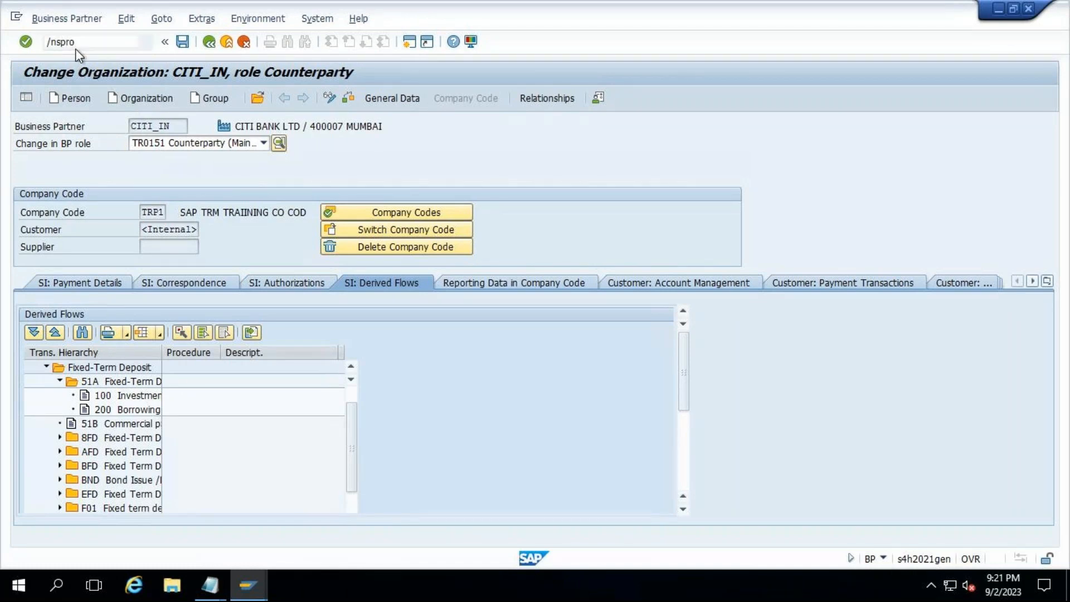
click(80, 98)
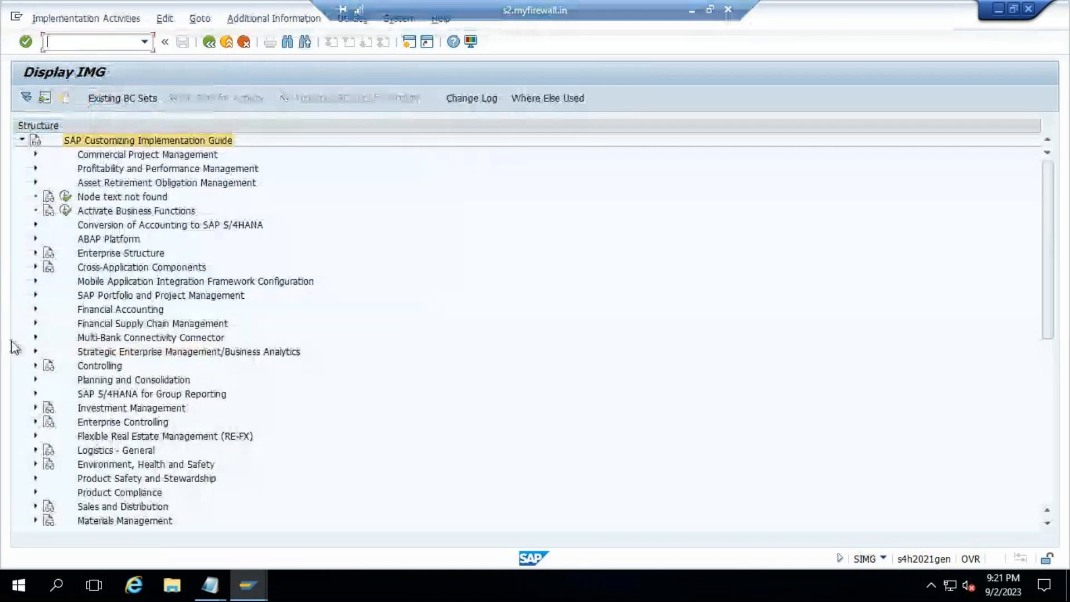
- Expand Financial Supply Chain Management in the IMG structure to reach its Treasury and Risk Management node
click(35, 323)
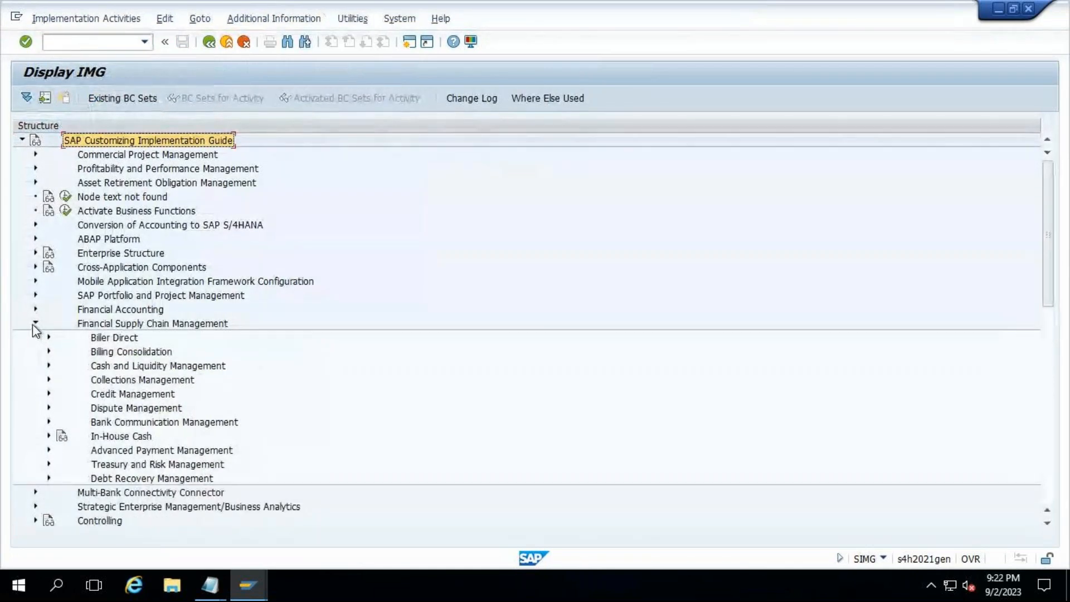
scroll(393, 313, down, 1)
scroll(395, 318, down, 1)
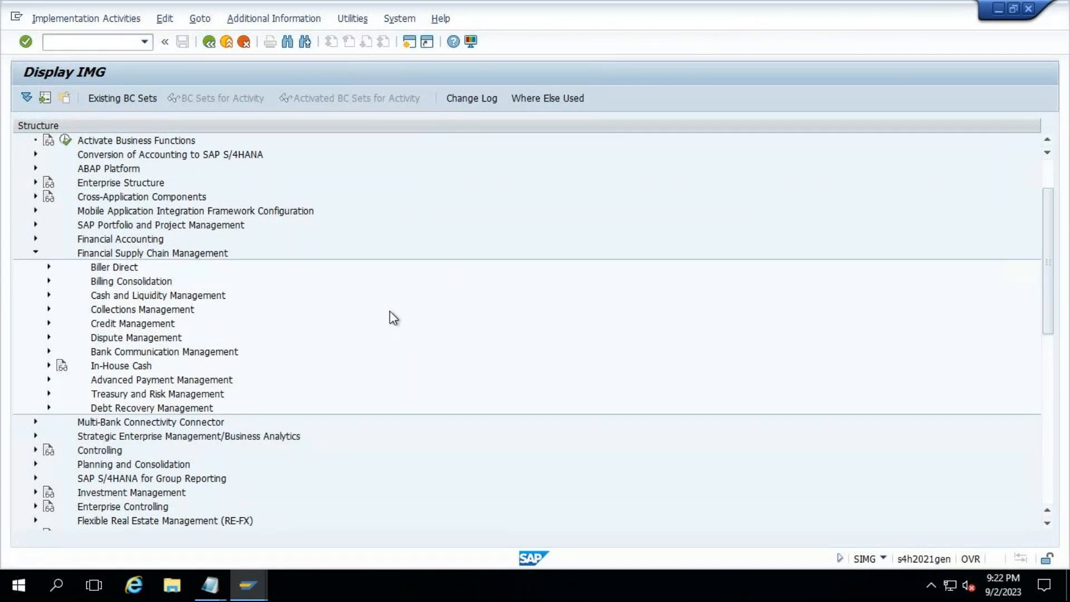
scroll(394, 317, down, 1)
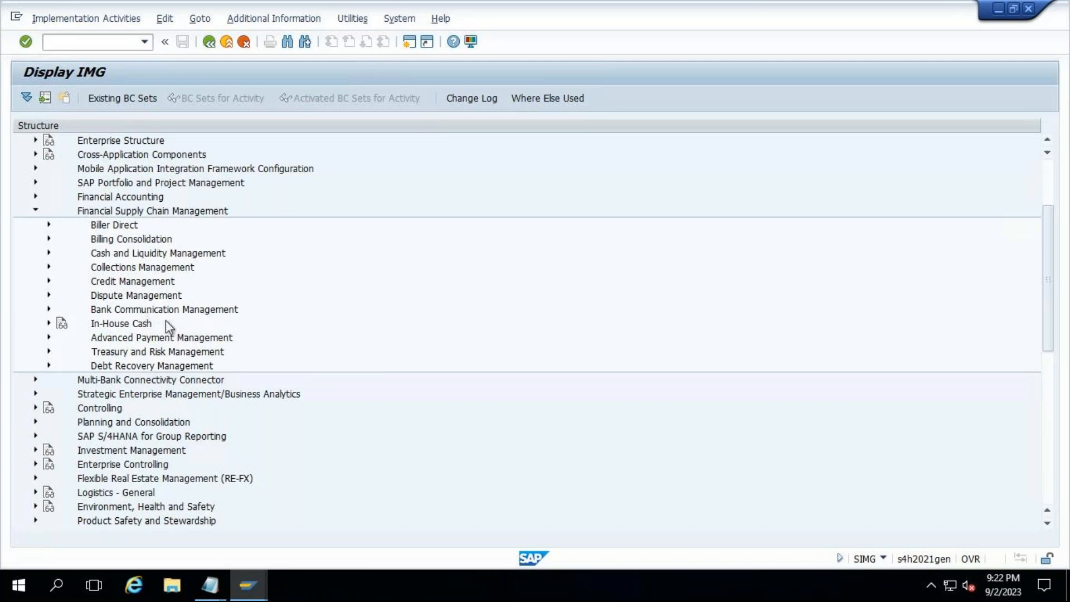
- Expand Treasury and Risk Management and its Transaction Manager node in the IMG to reach the Money Market and Foreign Exchange areas
click(48, 351)
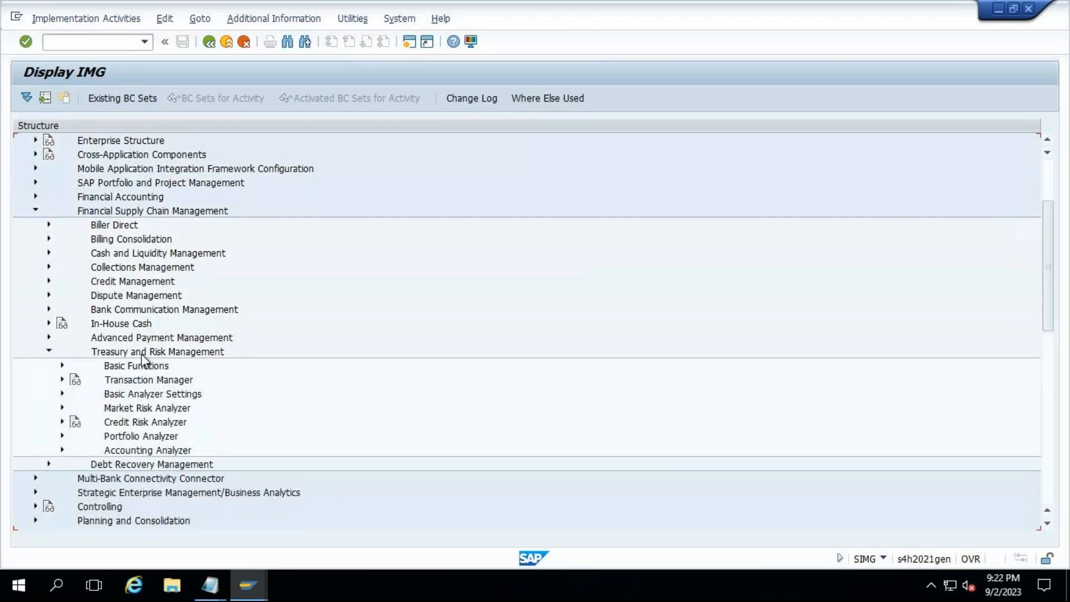
click(61, 378)
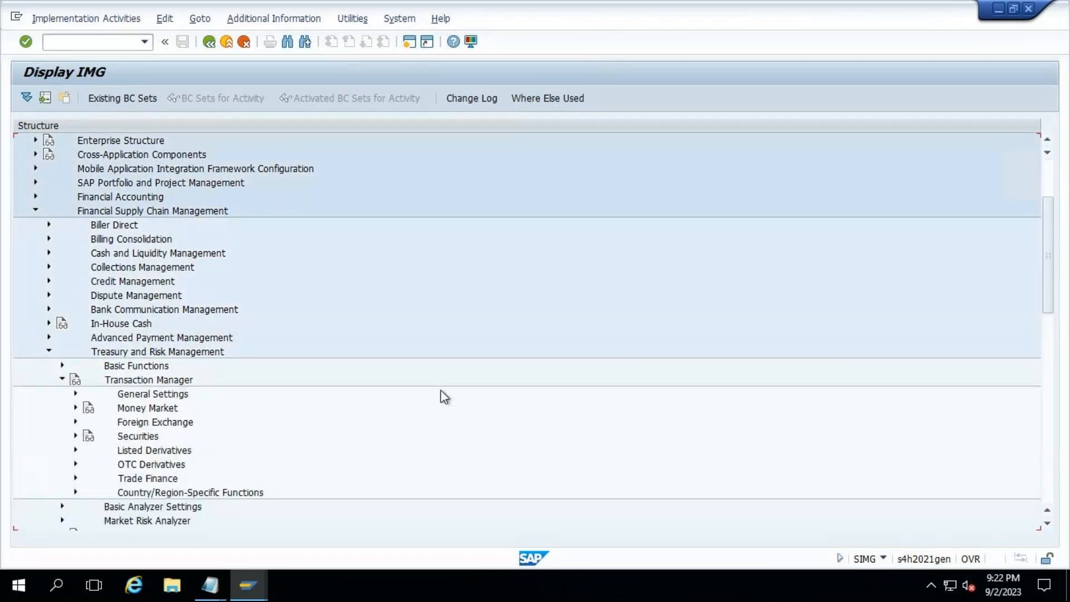
scroll(472, 392, down, 2)
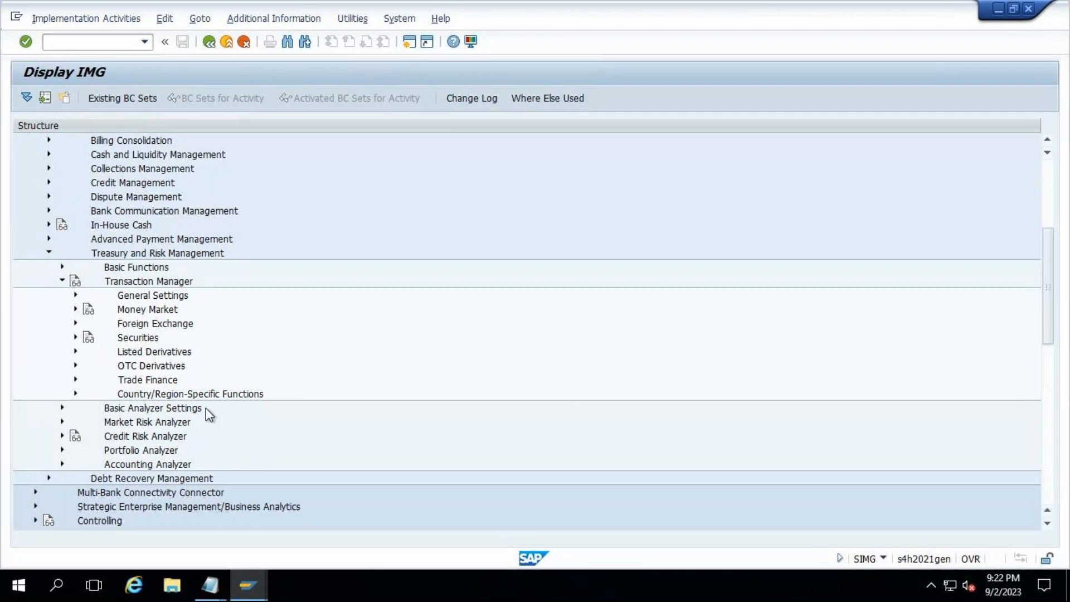
click(156, 314)
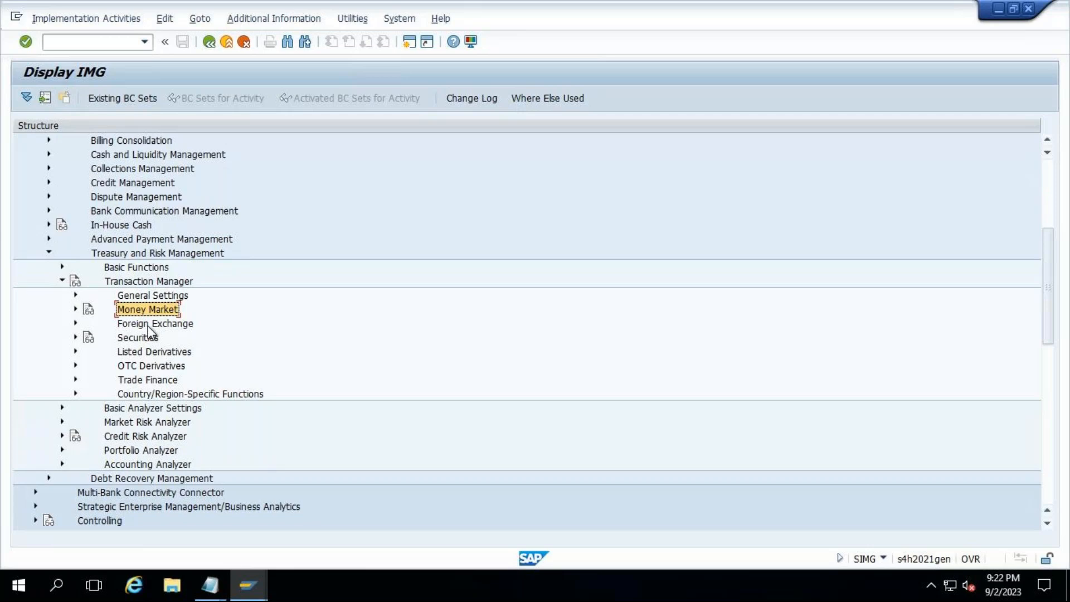
click(148, 325)
- Under Money Market's Transaction Management, open Define Product Types - MM Transactions, review the product type overview, and return to the IMG
click(75, 309)
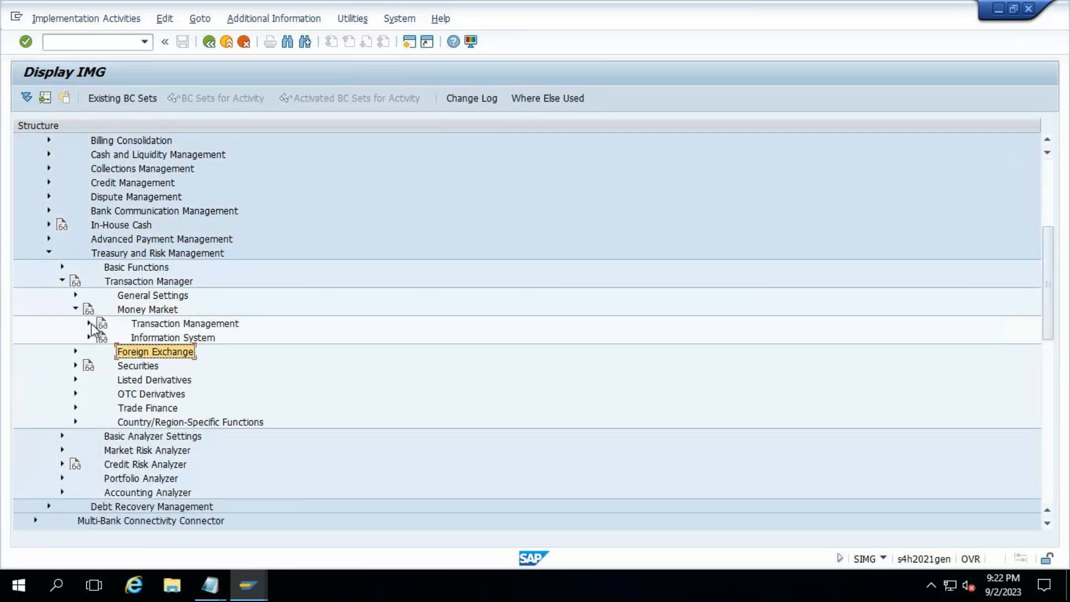
click(89, 324)
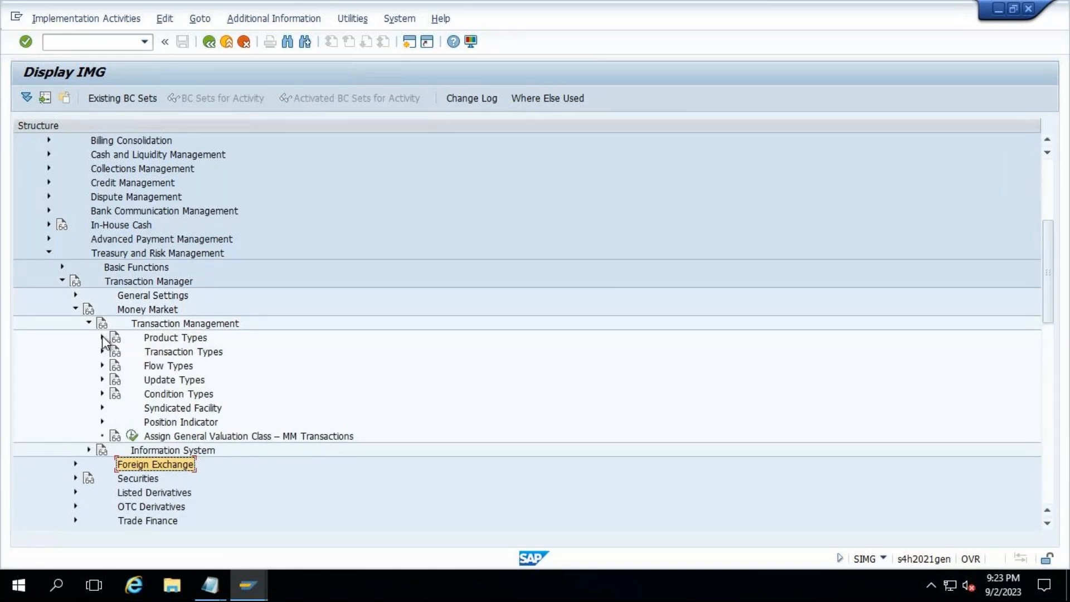
click(102, 337)
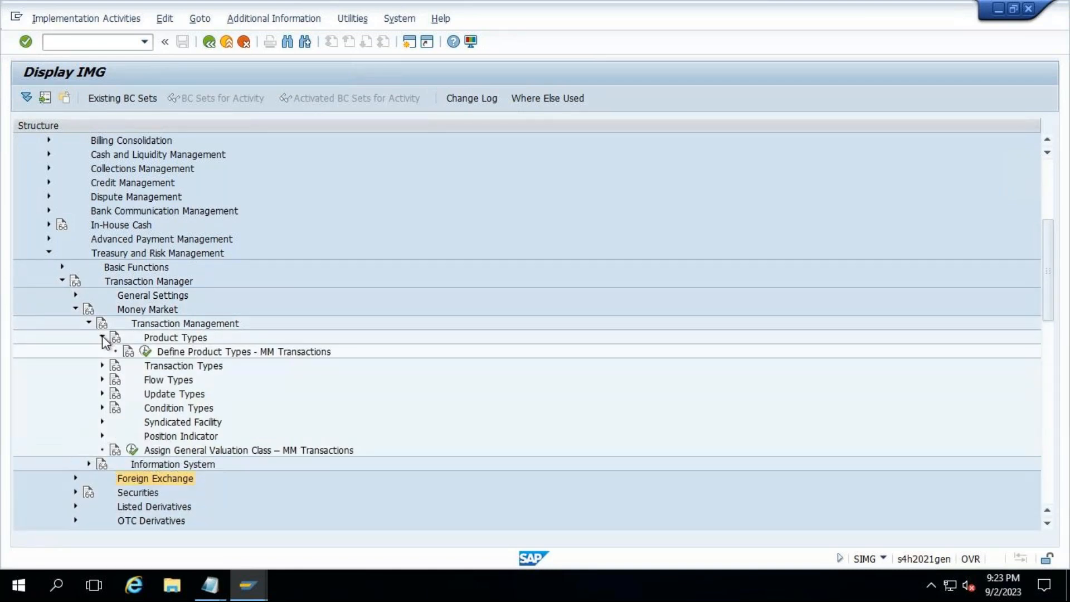
click(145, 352)
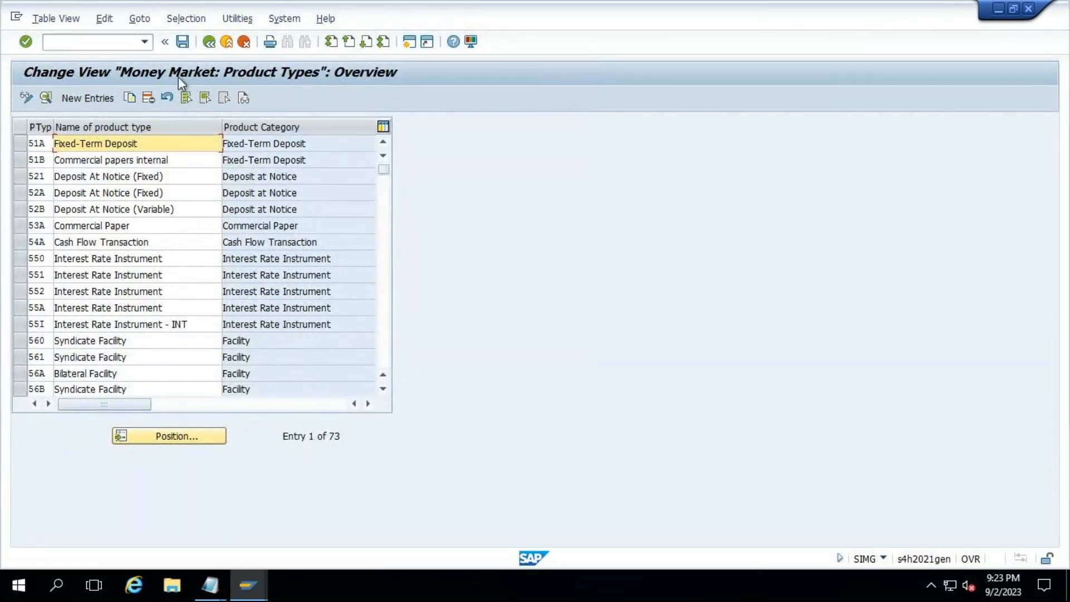
click(209, 42)
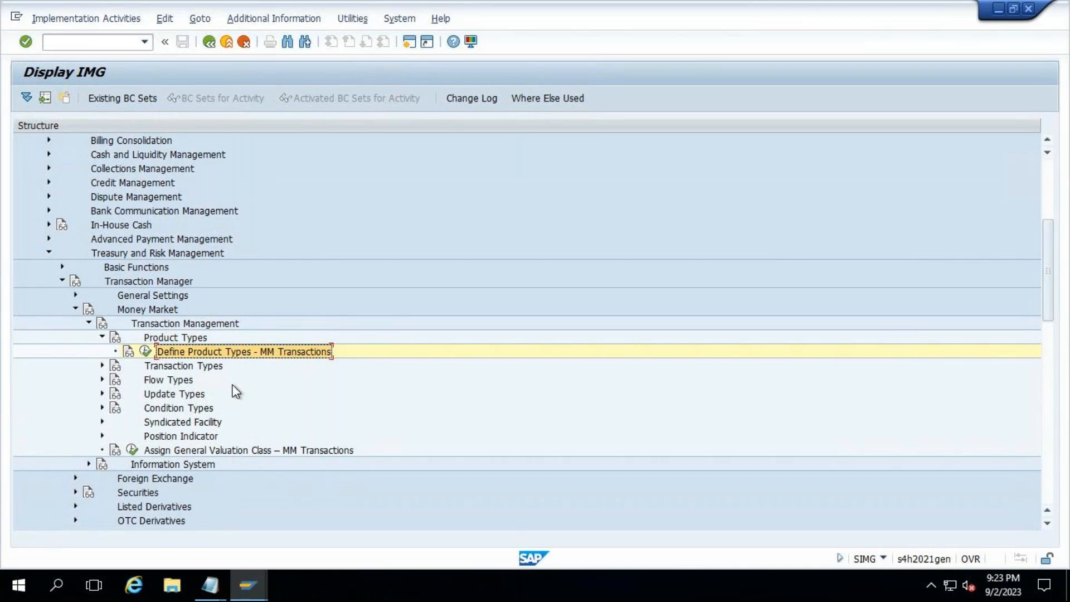
- Collapse the Money Market node in the IMG structure and minimize the remote desktop session
click(74, 308)
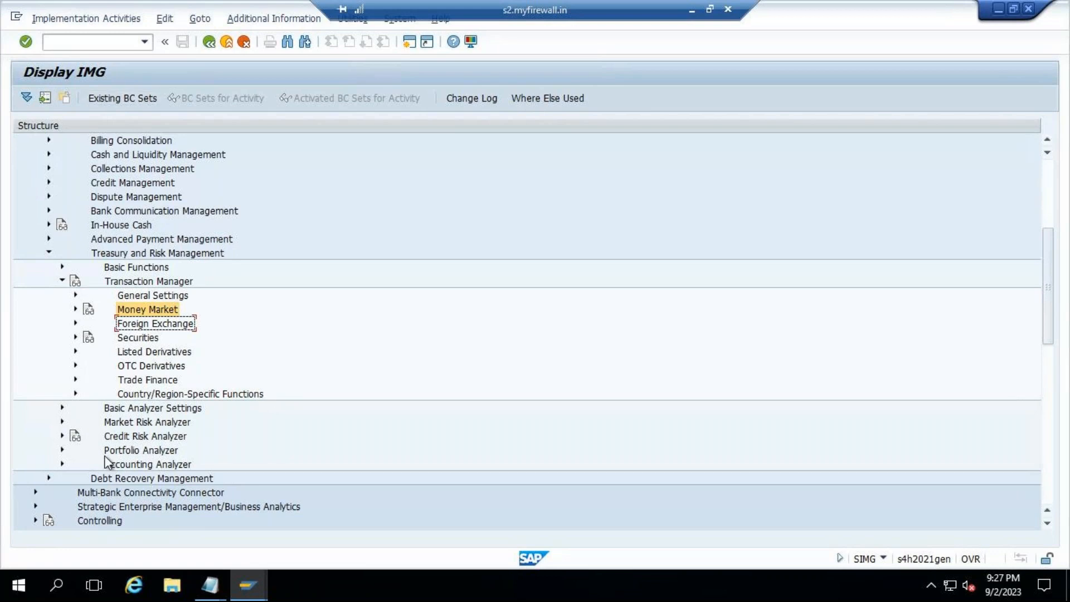
key(alt+Tab)
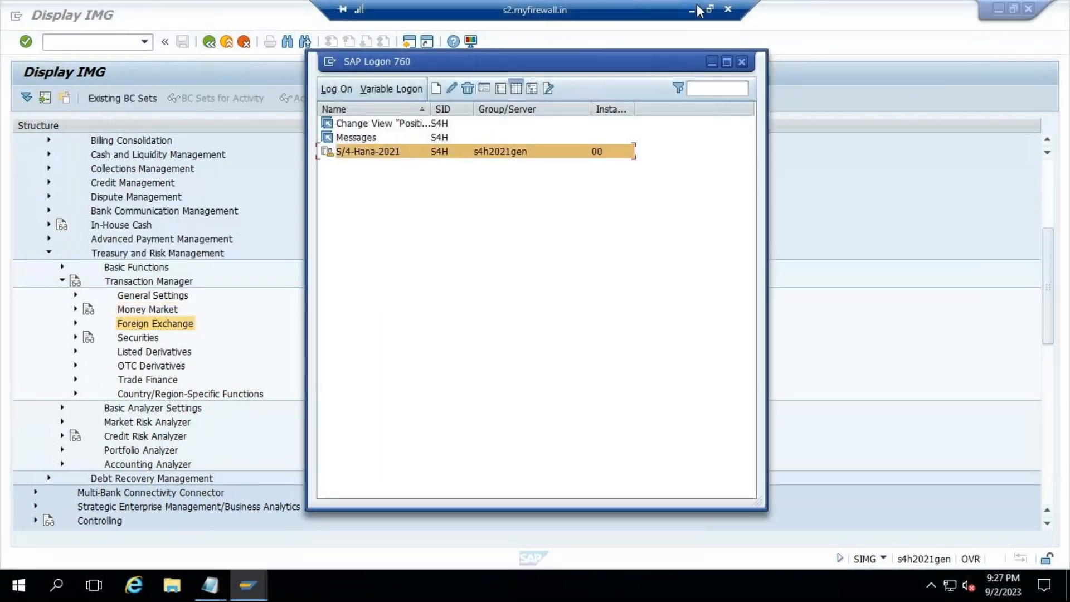
click(694, 9)
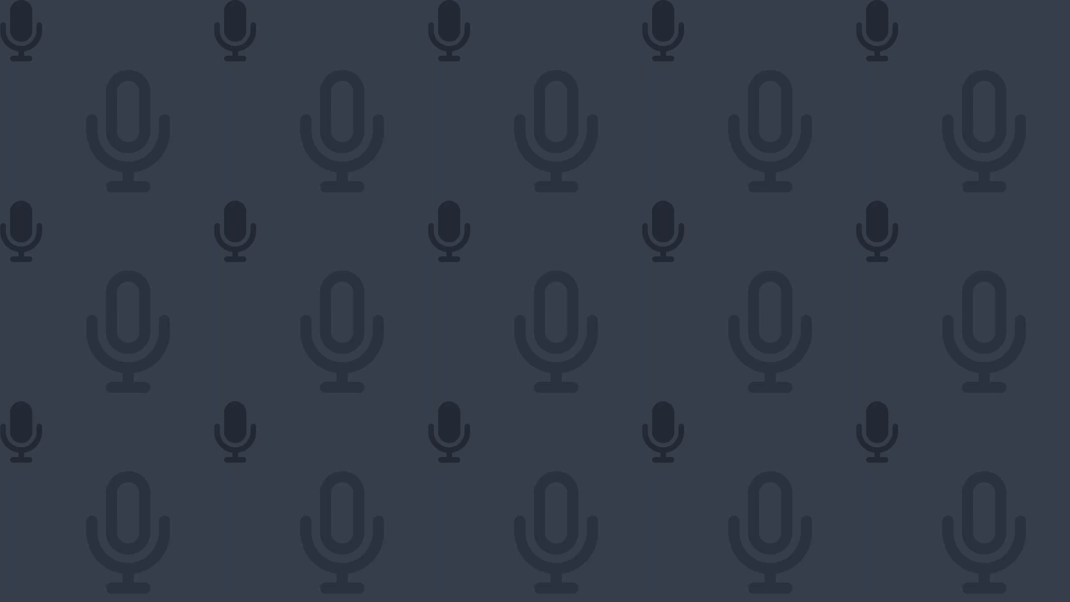